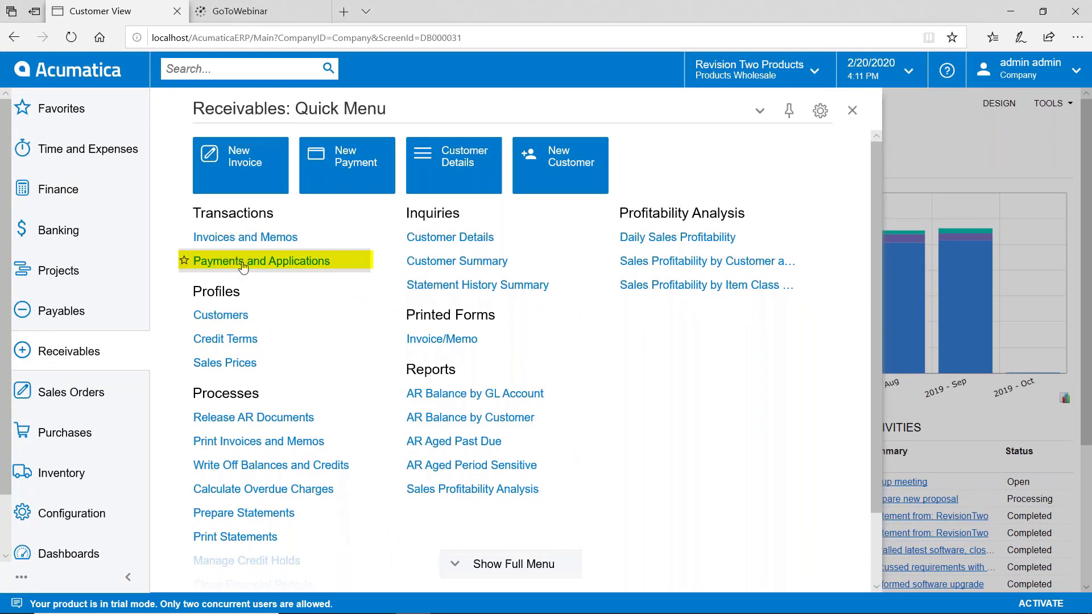
Step: Start a new payment from customer ABARTENDE (USA Bartending School) for 10,000.00
left_click(244, 262)
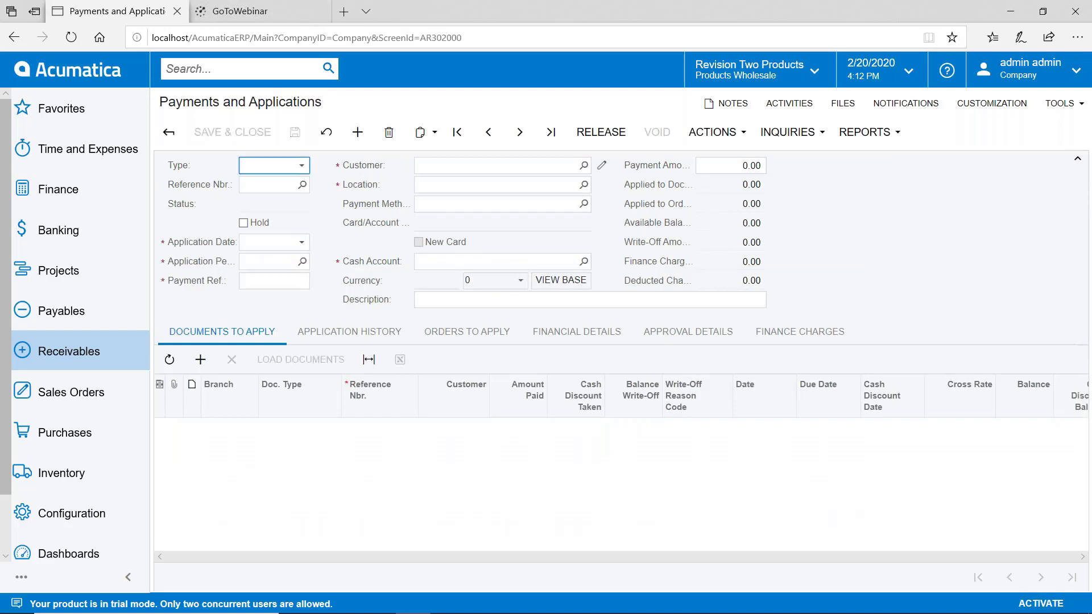
key("F3")
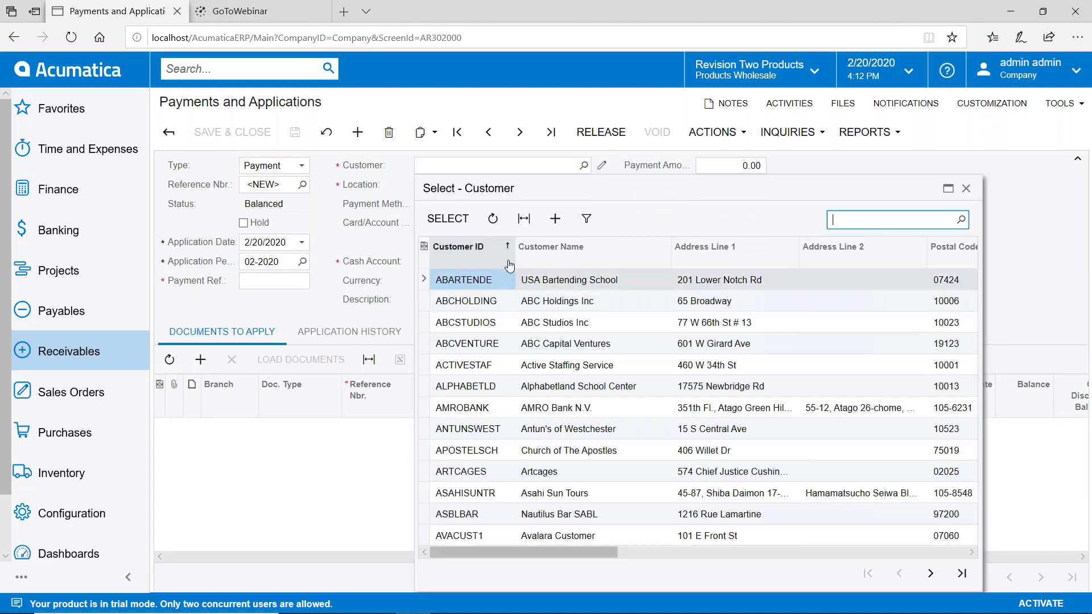
double_click(490, 282)
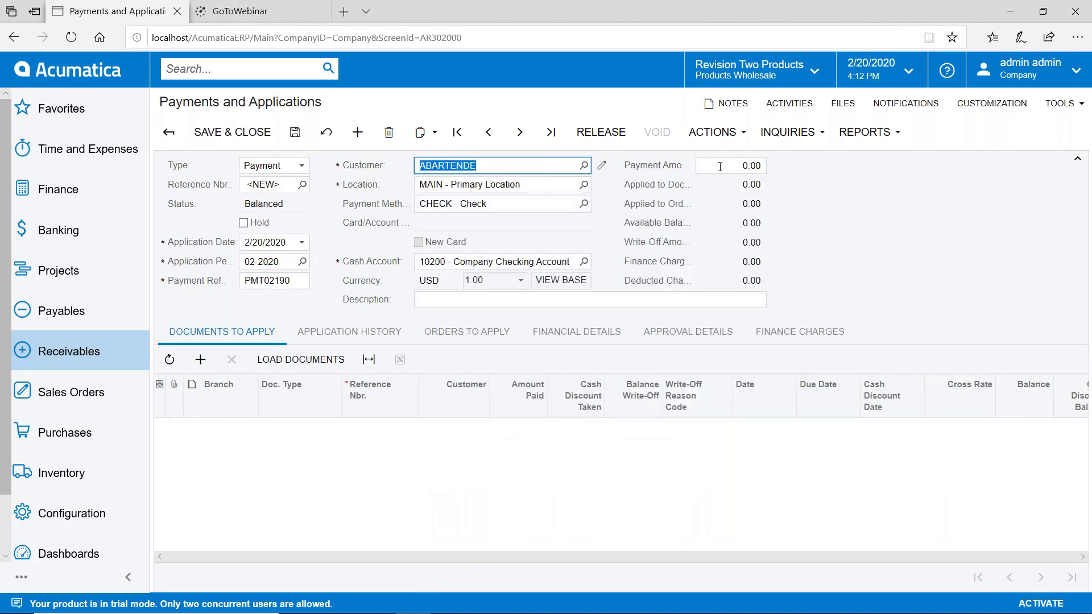
left_click(720, 166)
type("10000")
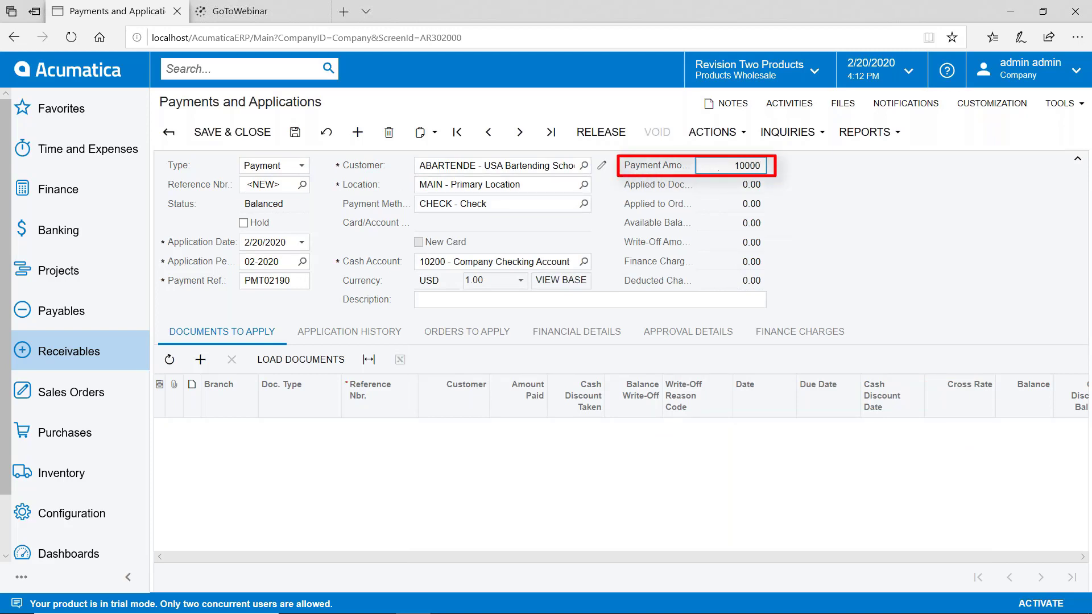
key("Tab")
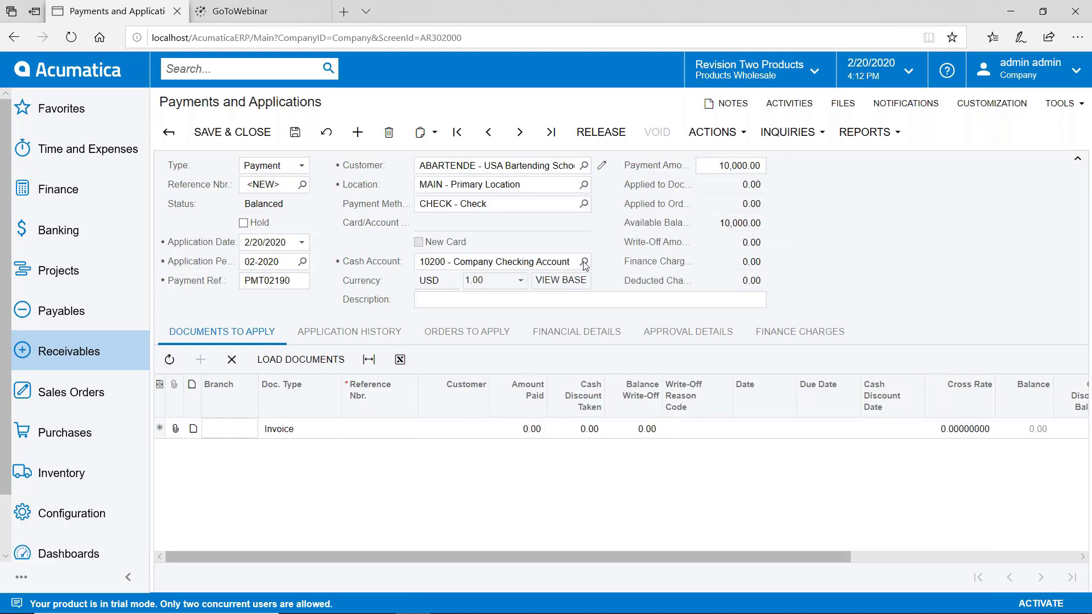
Step: Apply invoice AR007517 (9,000.00) to the payment and release it
left_click(349, 431)
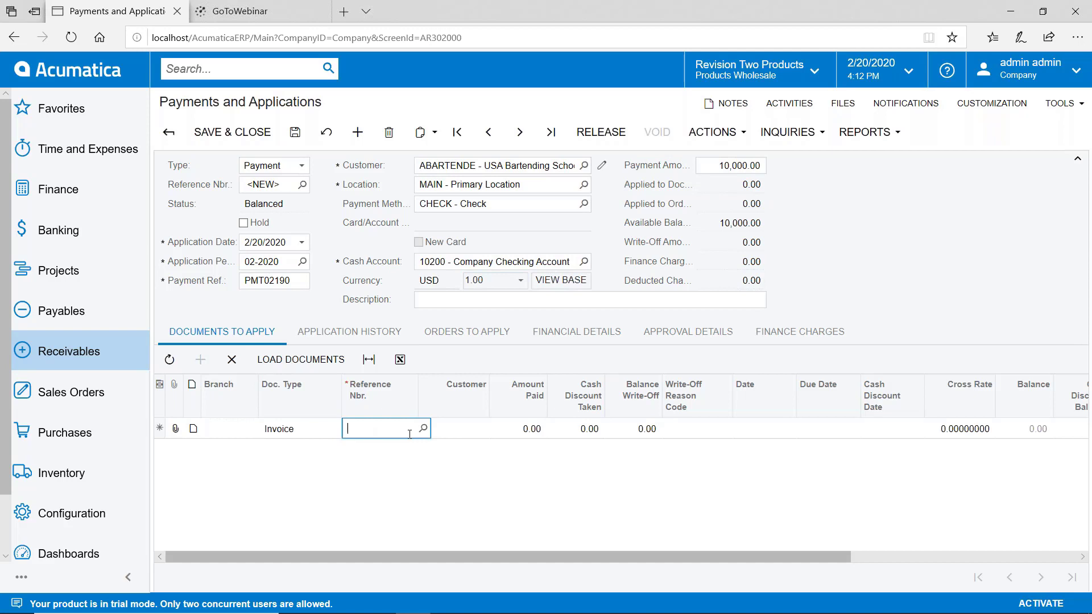
key("F3")
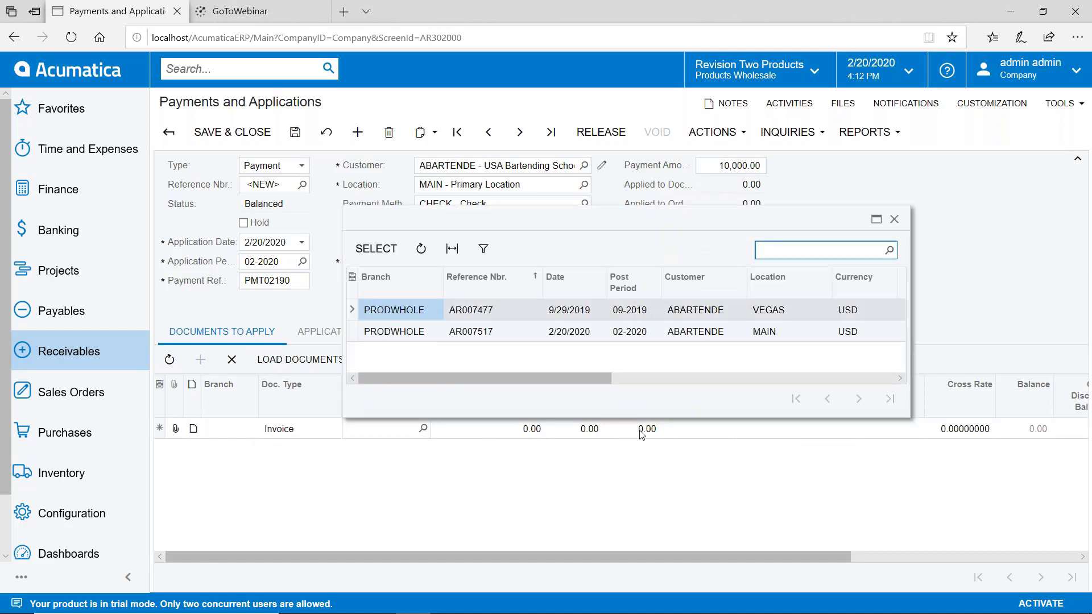
left_click_drag(603, 380, 734, 390)
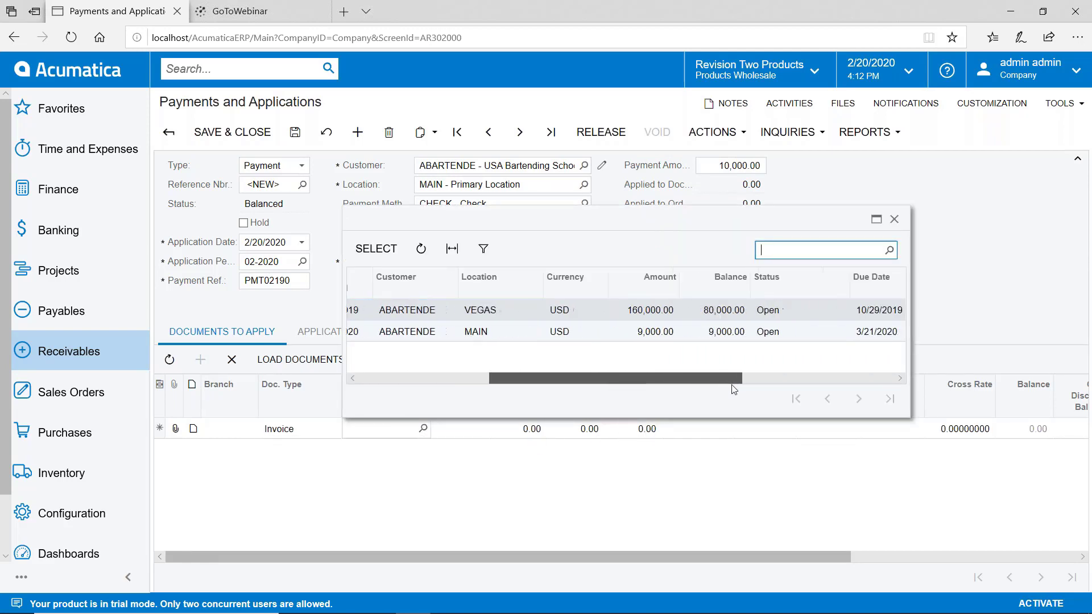
double_click(706, 334)
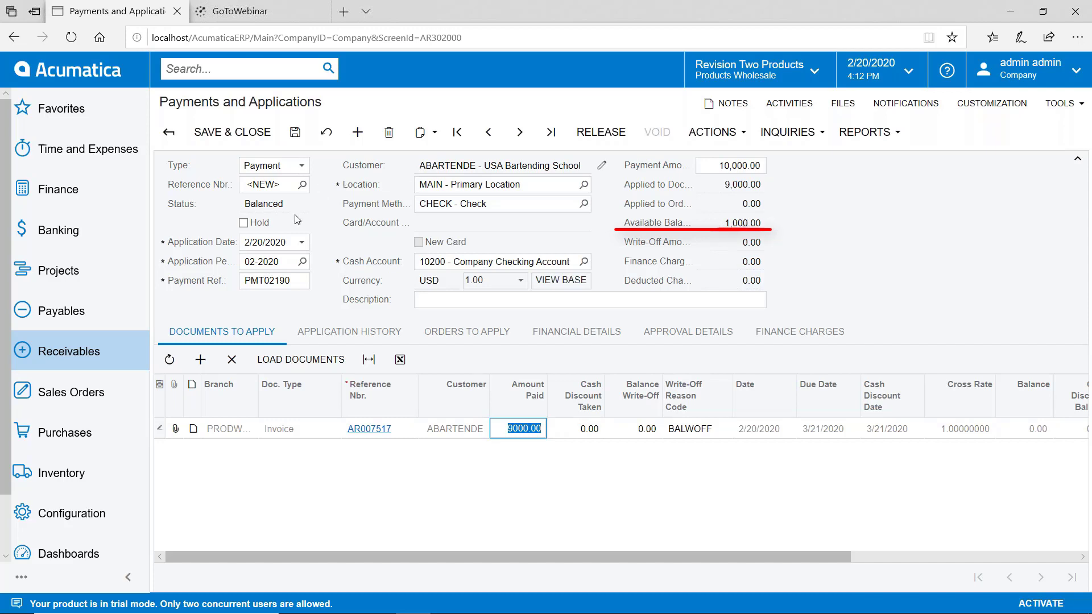
left_click(600, 132)
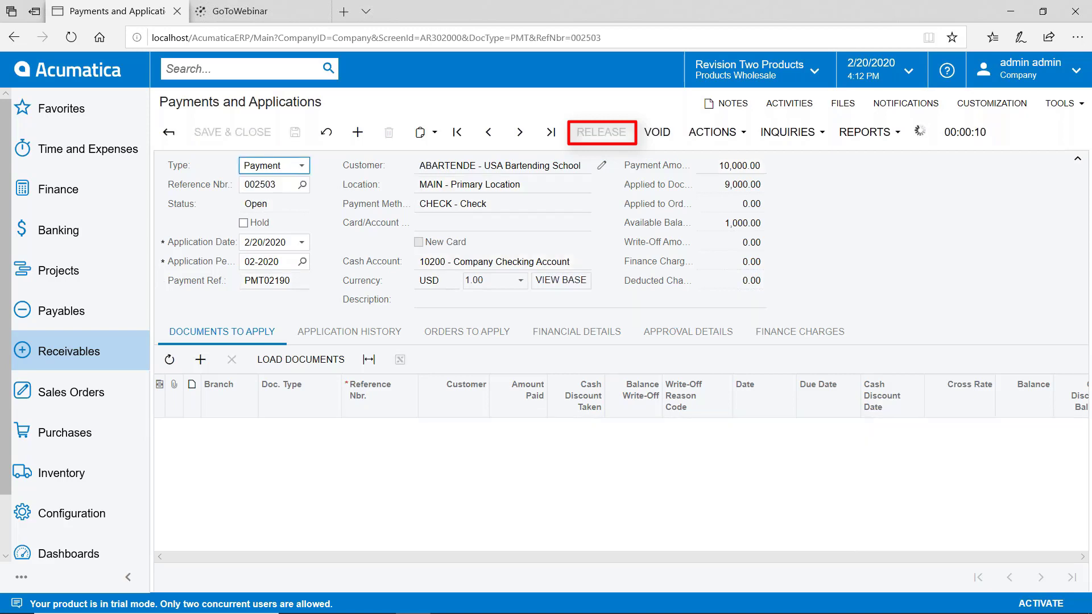
Step: Show Customer Details for ABARTENDE, confirming the payment's -1,000.00 open balance
left_click(84, 356)
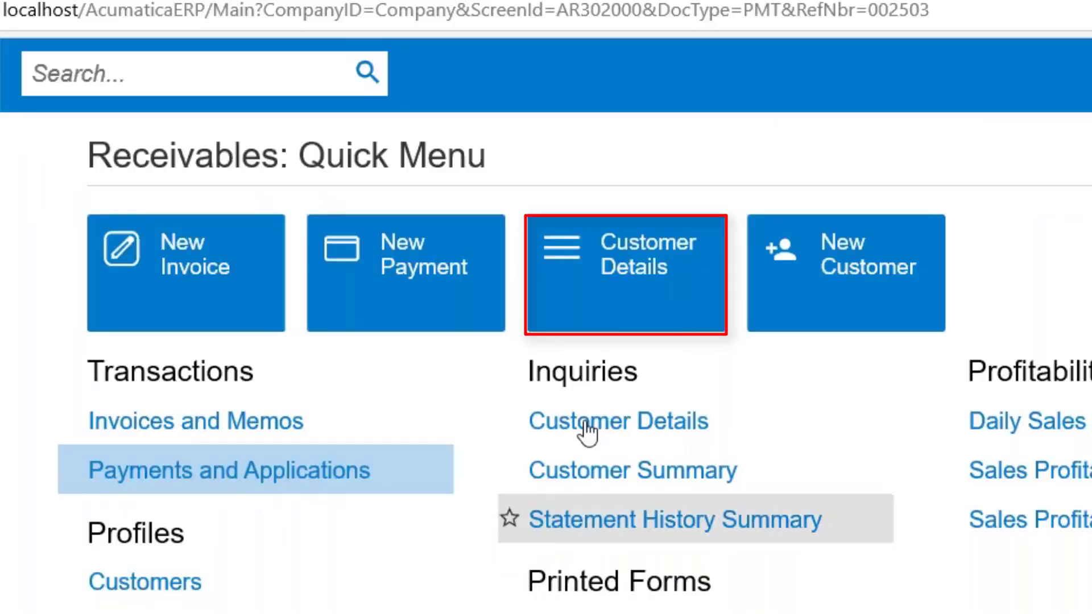
left_click(646, 287)
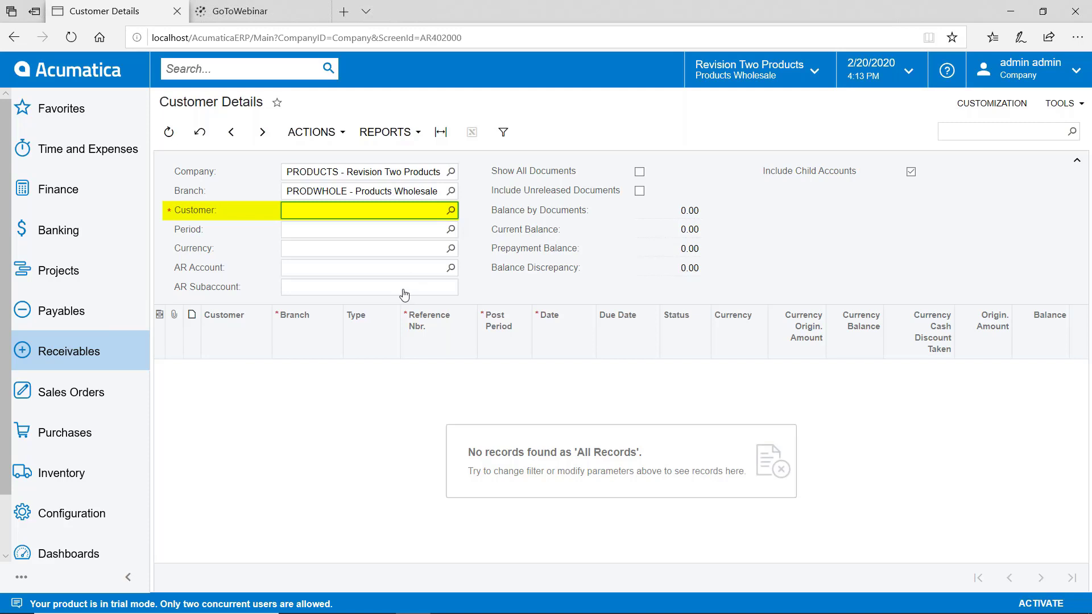
key("F3")
double_click(364, 325)
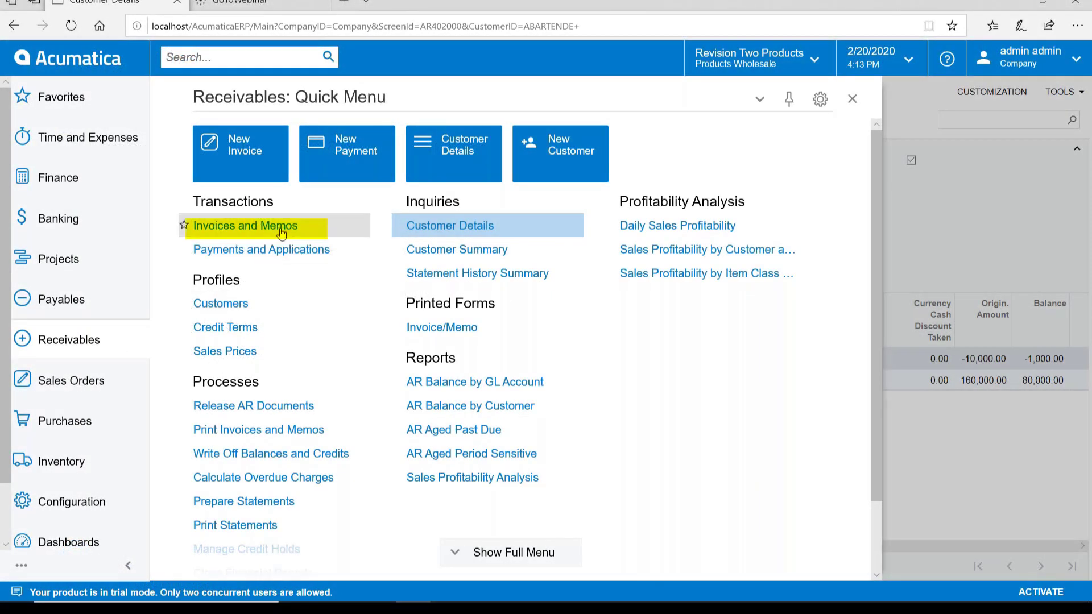
Step: Open Invoices and Memos from the Receivables Quick Menu for a new invoice
left_click(280, 226)
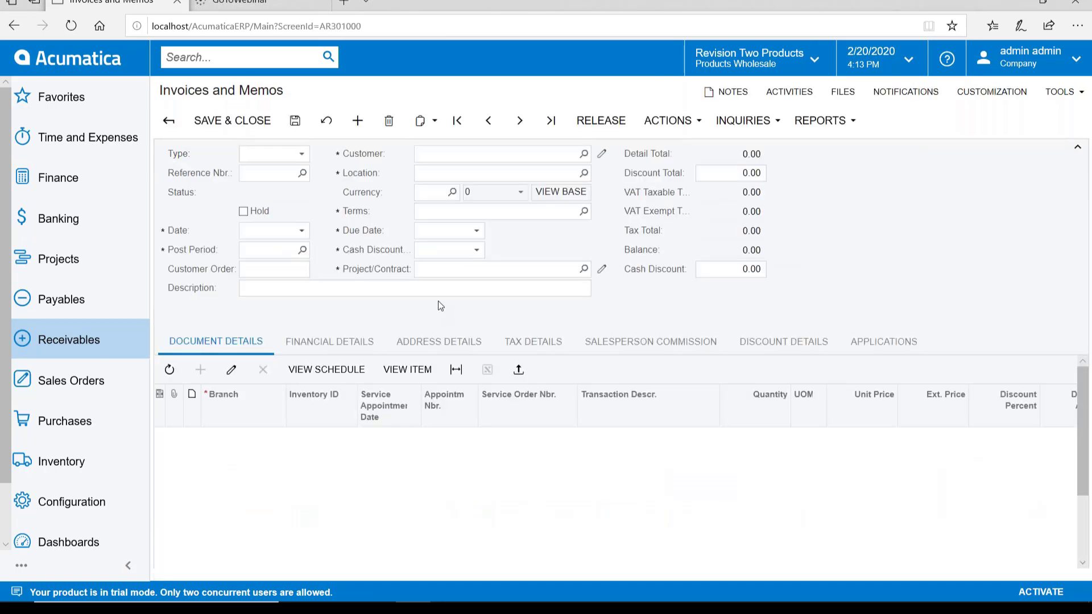
Step: Create and release an invoice for USA Bartending School with one 1,000.00 line
left_click(582, 154)
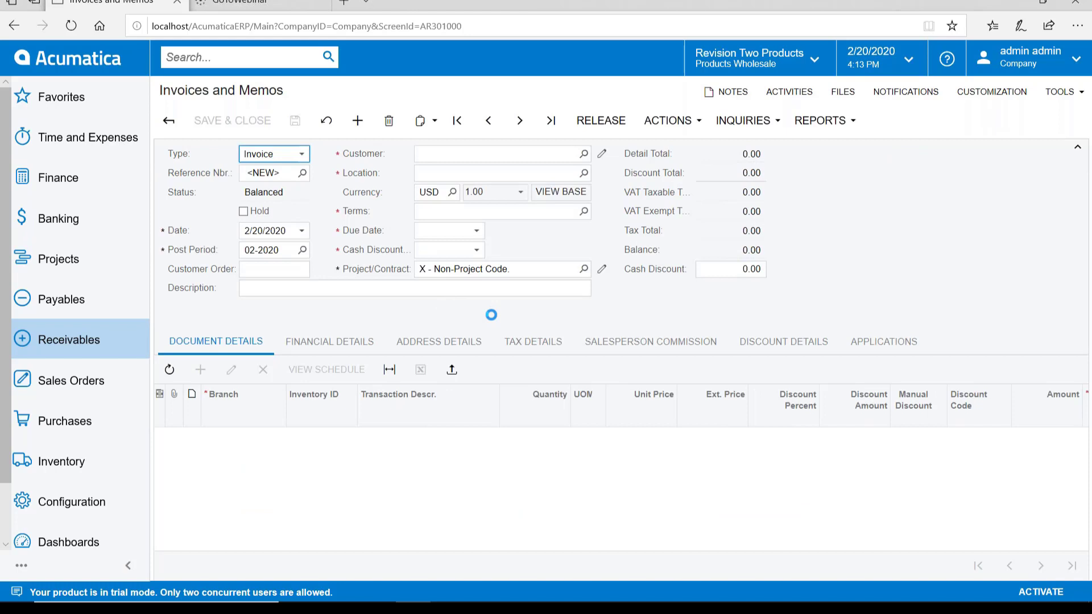
double_click(481, 271)
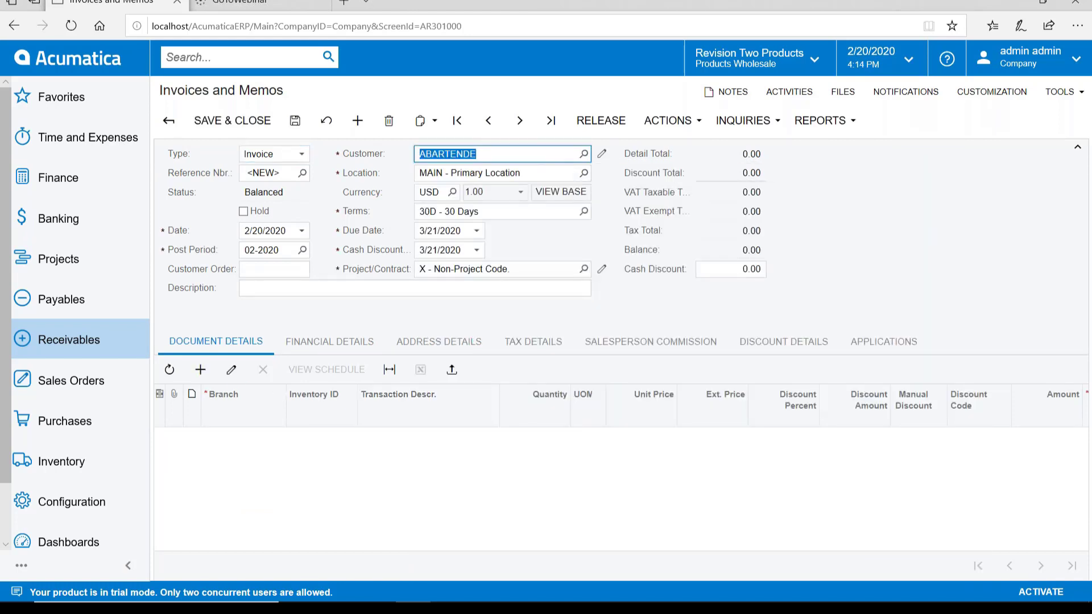
left_click(200, 370)
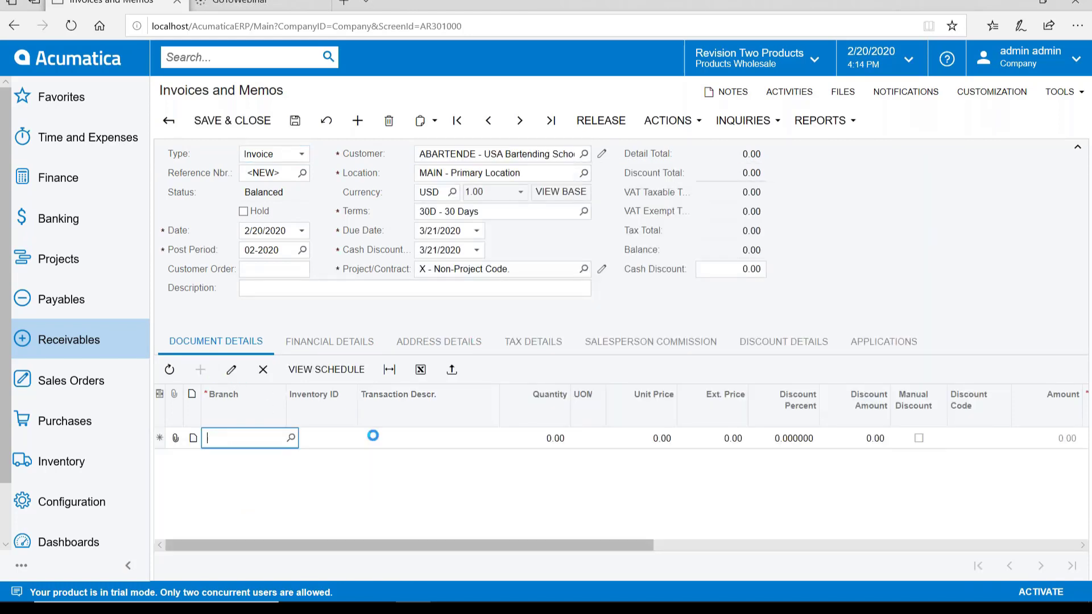
left_click(708, 439)
type("1000")
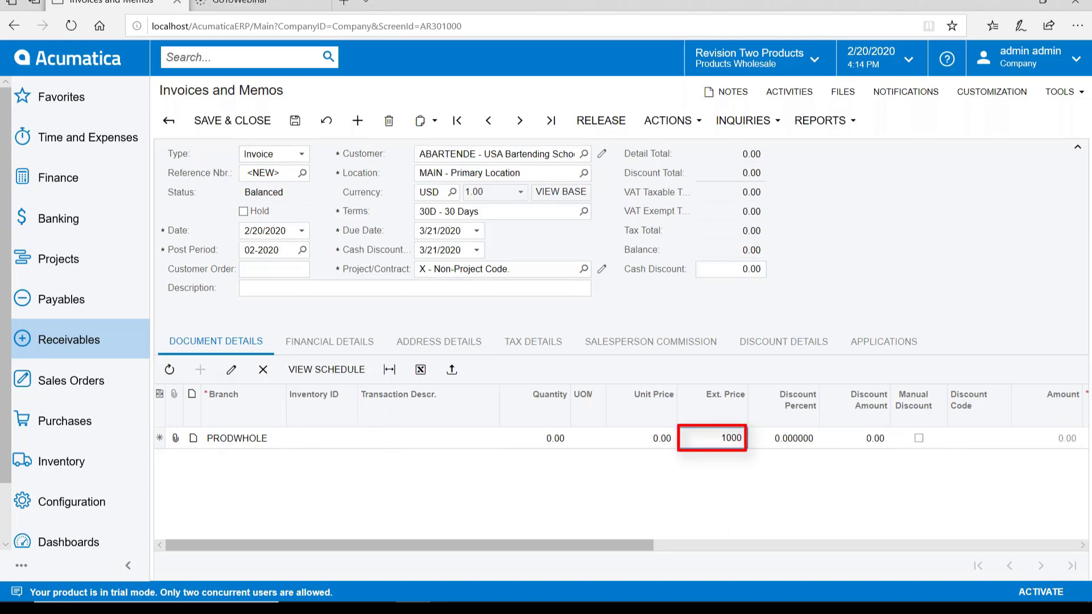
key("Tab")
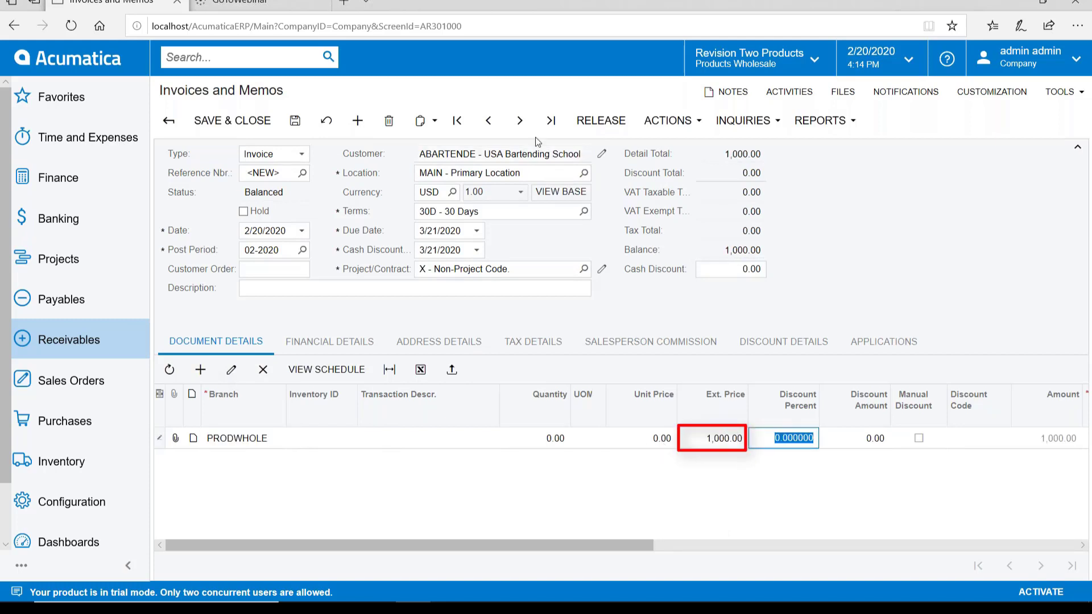
left_click(601, 120)
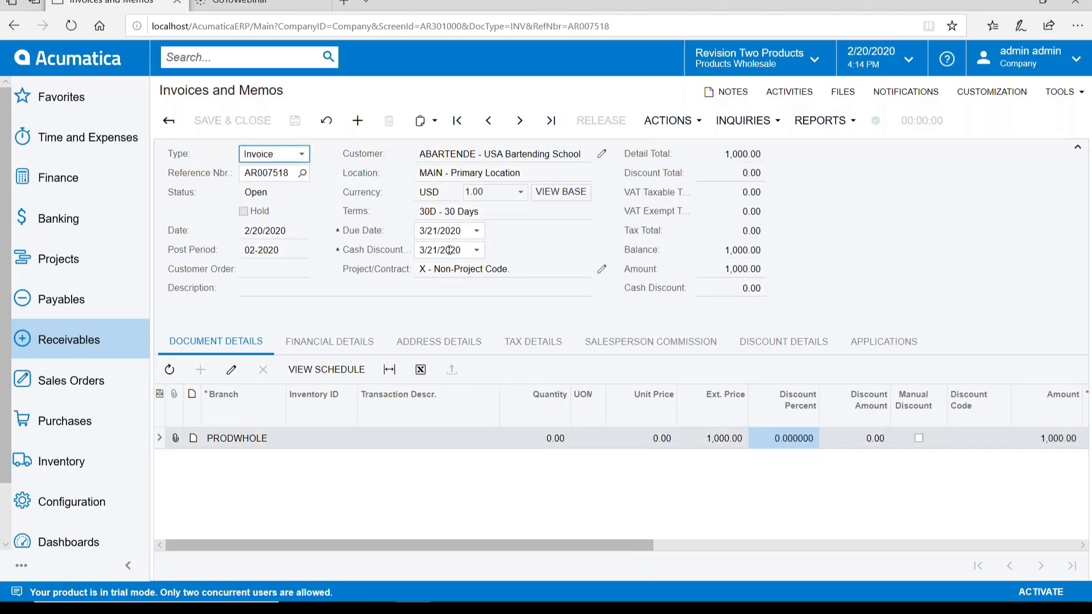
Step: Load USA Bartending School in Customer Details and open overpayment 002503
left_click(108, 340)
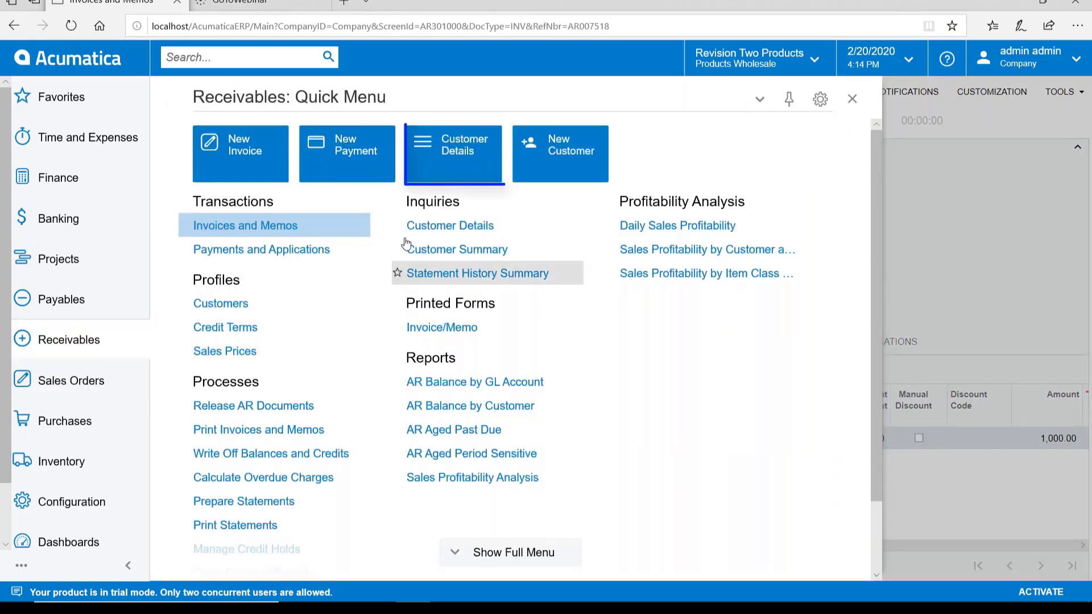
left_click(463, 160)
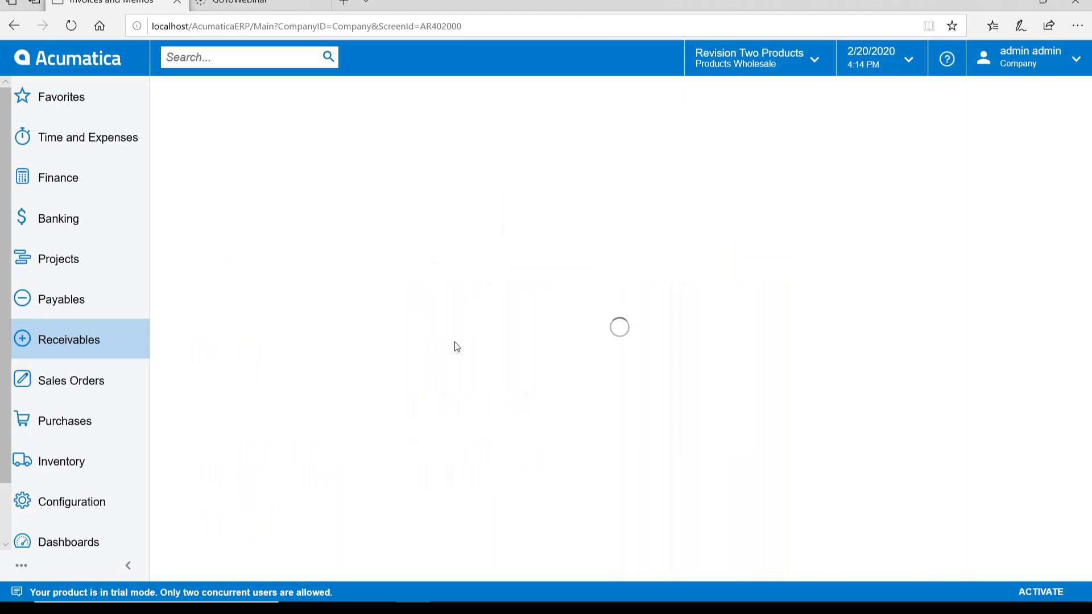
key("F3")
key("Return")
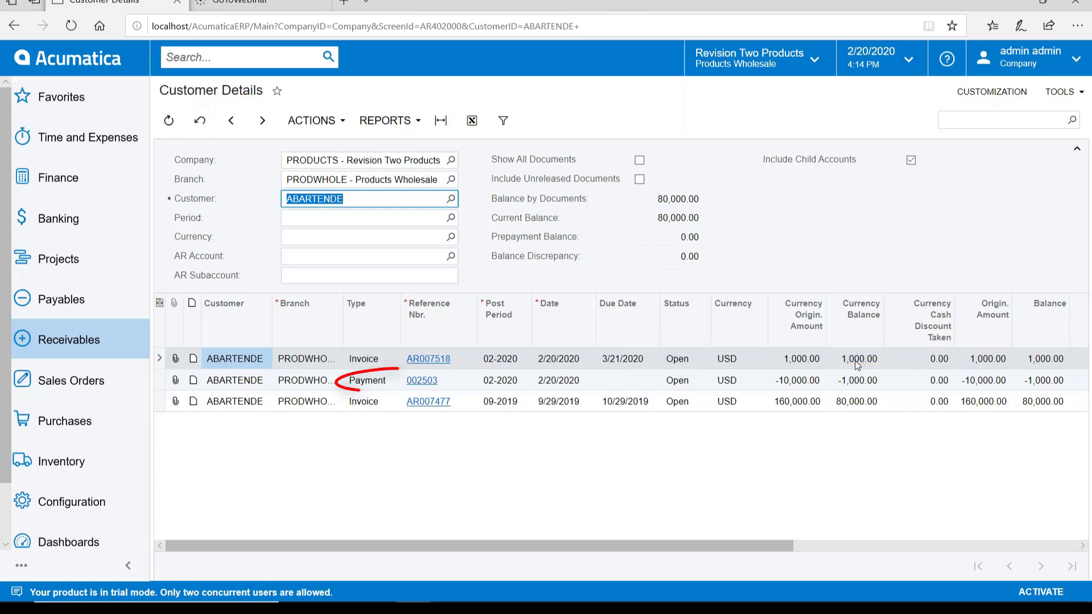
left_click(423, 382)
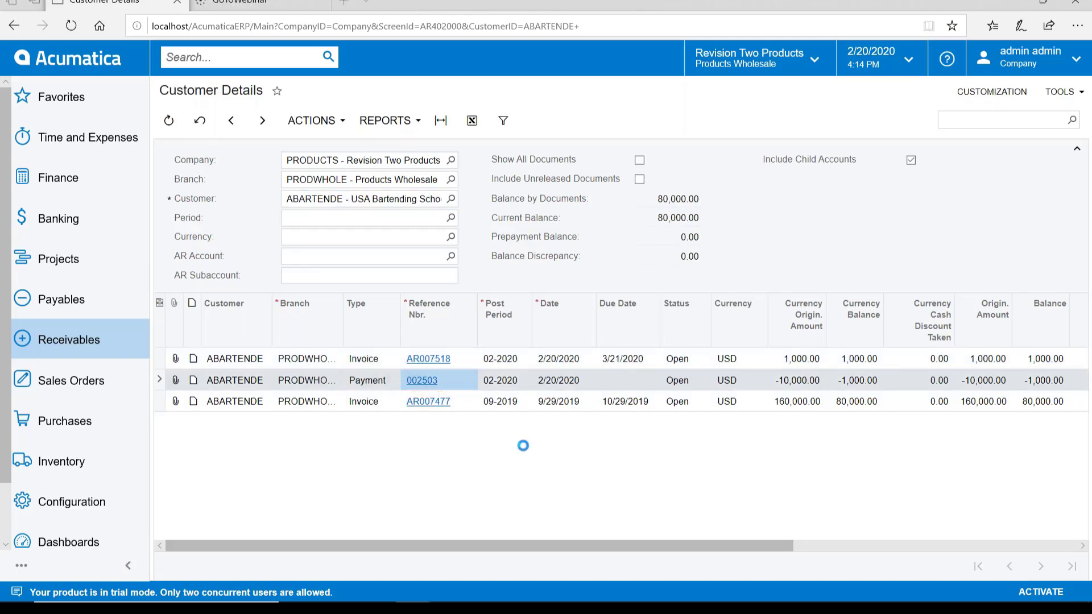
Step: Apply 1,000.00 of payment 002503 to invoice AR007518, release it, and close the window
key("super+Up")
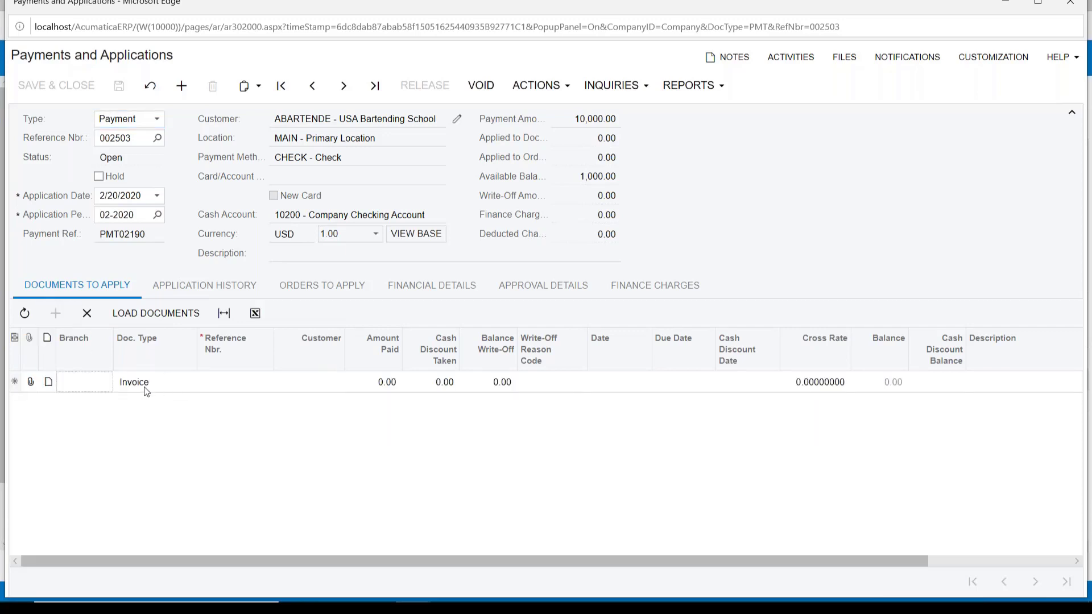
left_click(150, 384)
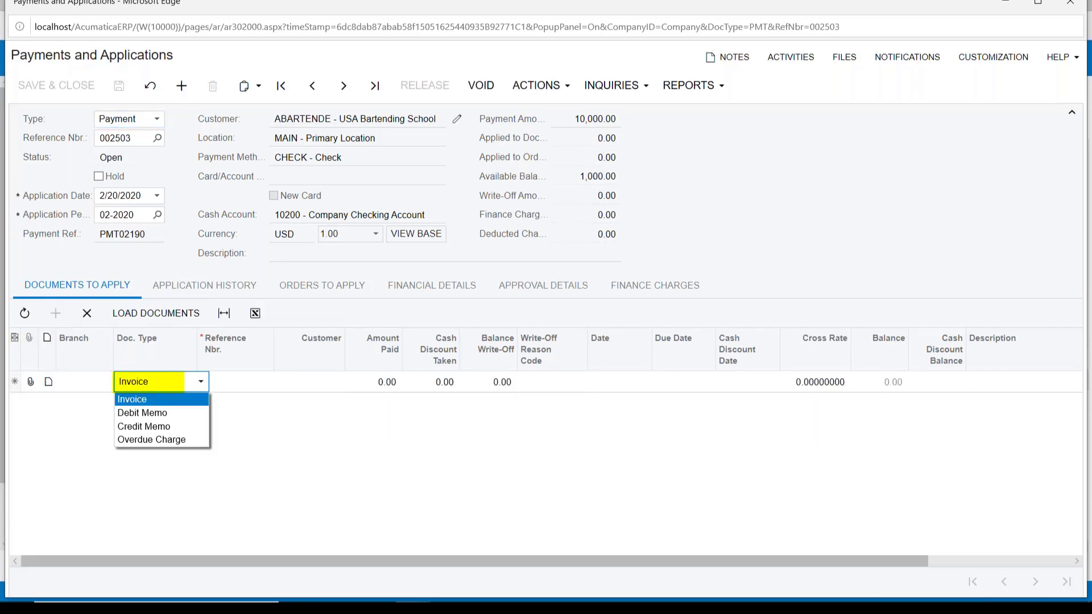
key("Return")
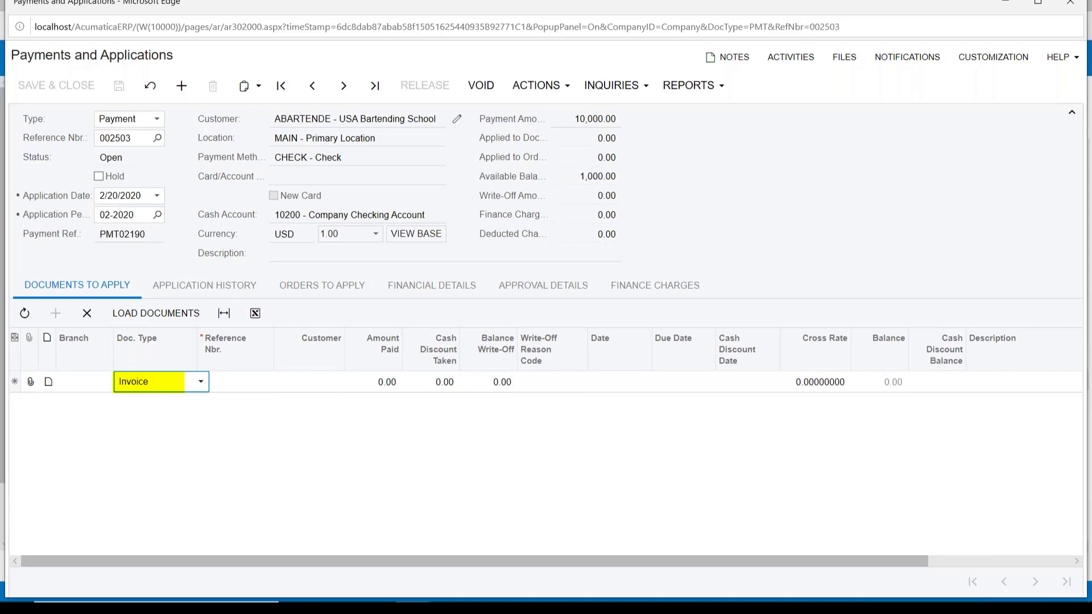
left_click(233, 381)
left_click(278, 381)
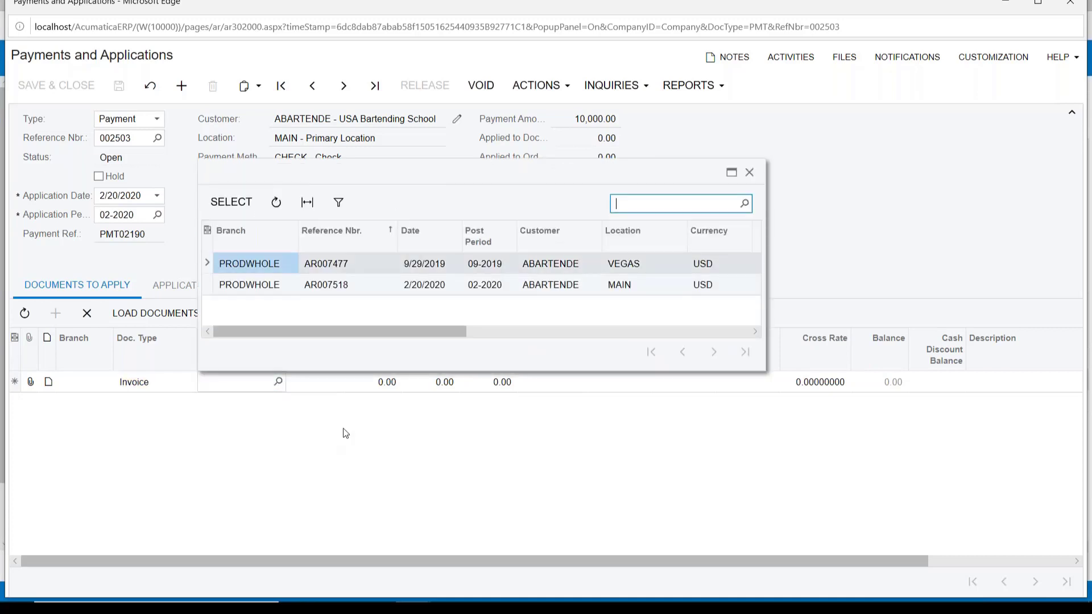
left_click_drag(438, 331, 549, 330)
double_click(511, 290)
key("Tab")
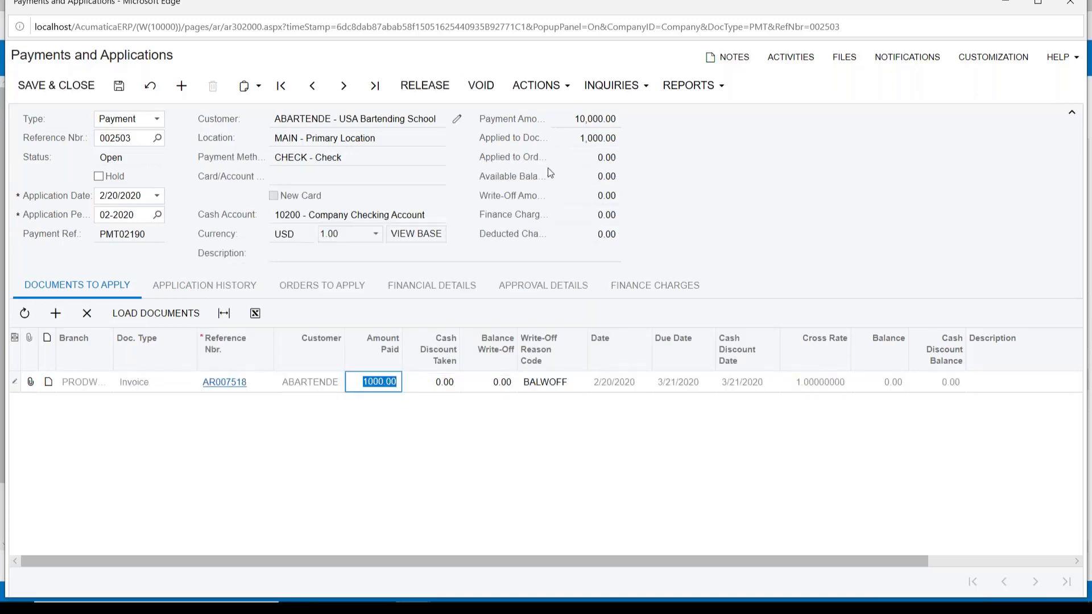
left_click(424, 85)
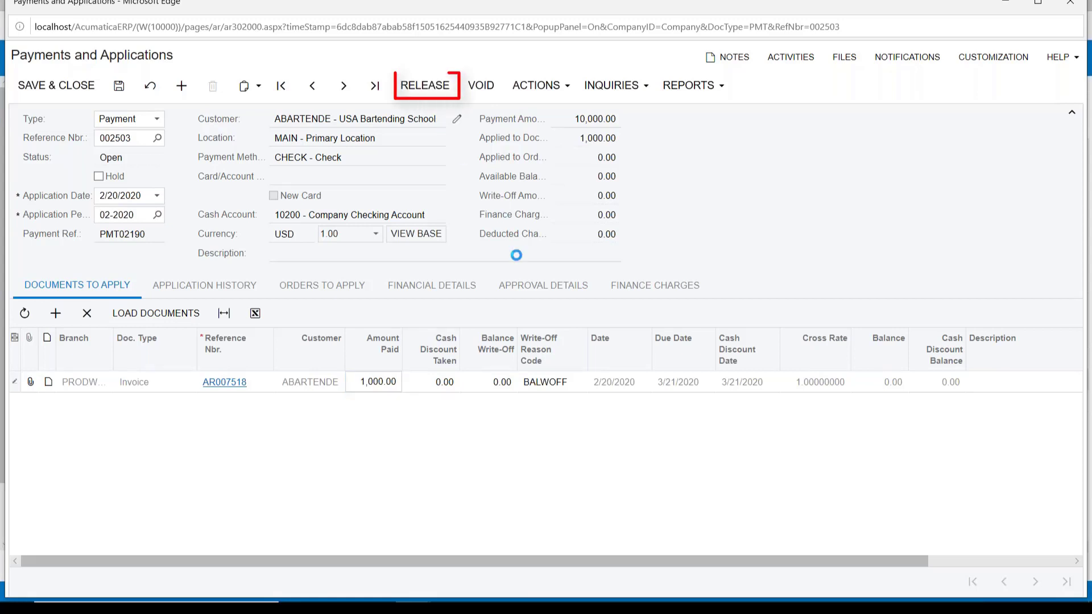
left_click(1064, 7)
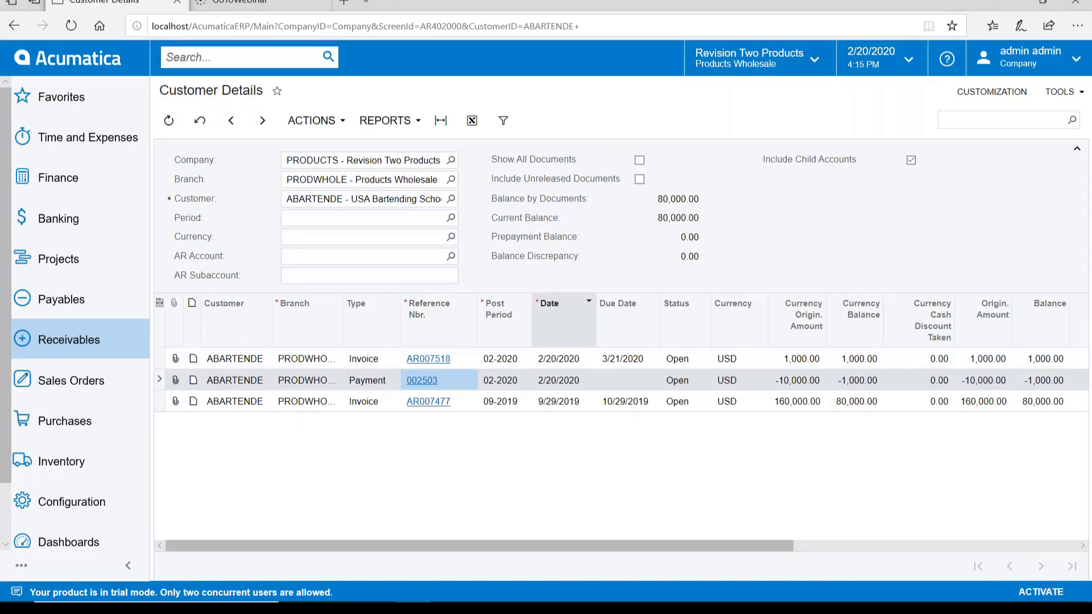
Step: Refresh Customer Details so only invoice AR007477 remains open
left_click(169, 120)
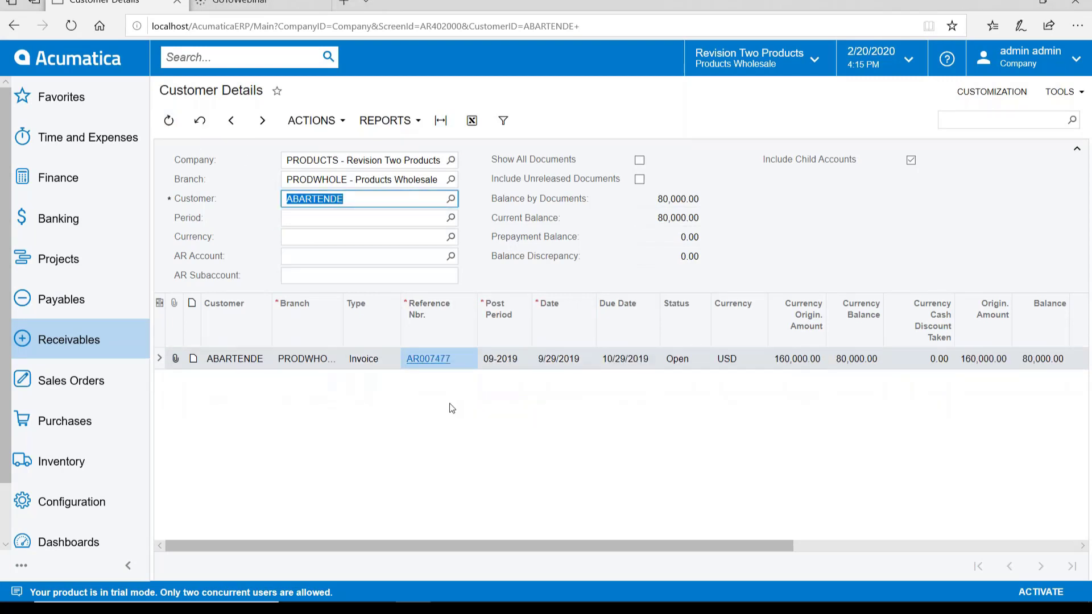